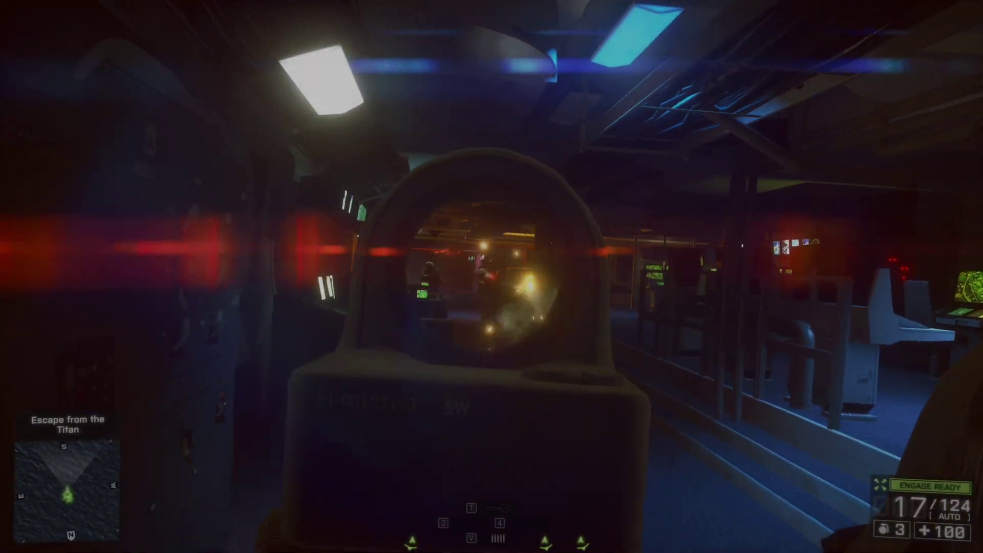
# Step: Gun down the corridor enemies and one in the control room, moving up beside the consoles
pyautogui.click(491, 277)
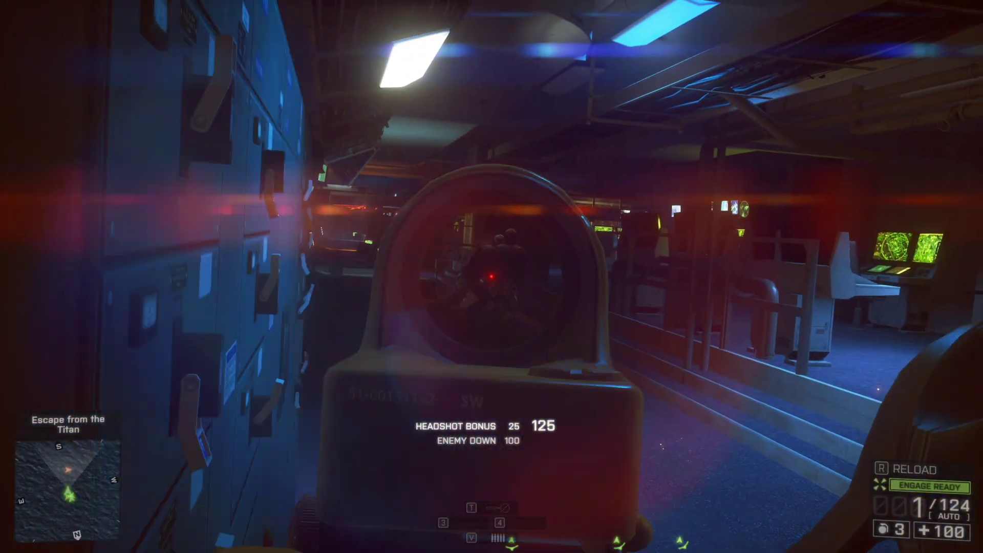
pyautogui.click(491, 276)
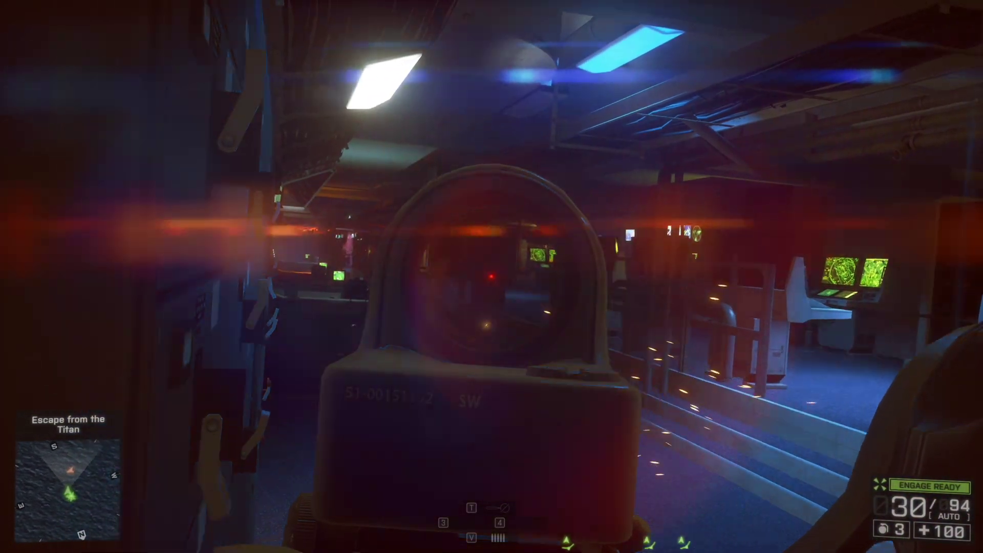
pyautogui.click(492, 277)
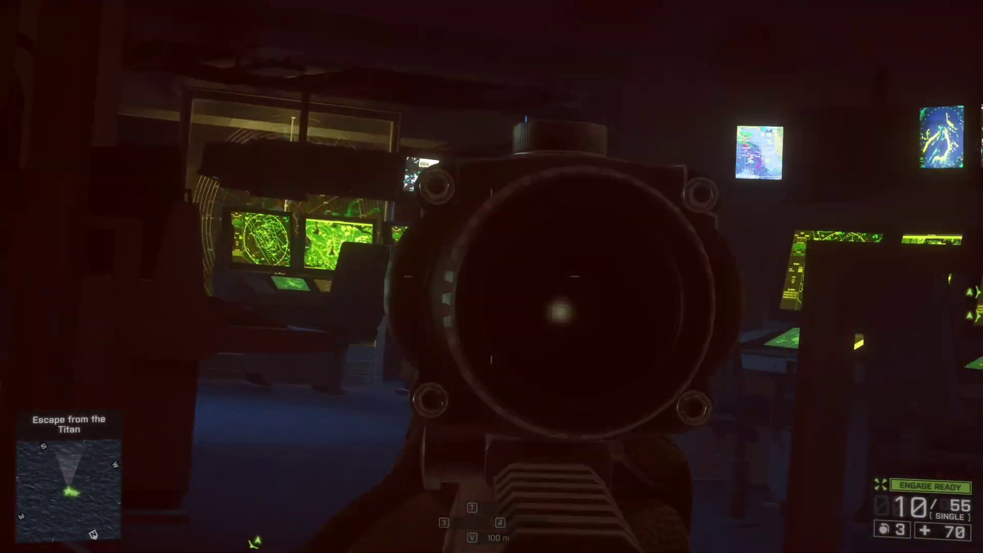
pyautogui.click(491, 276)
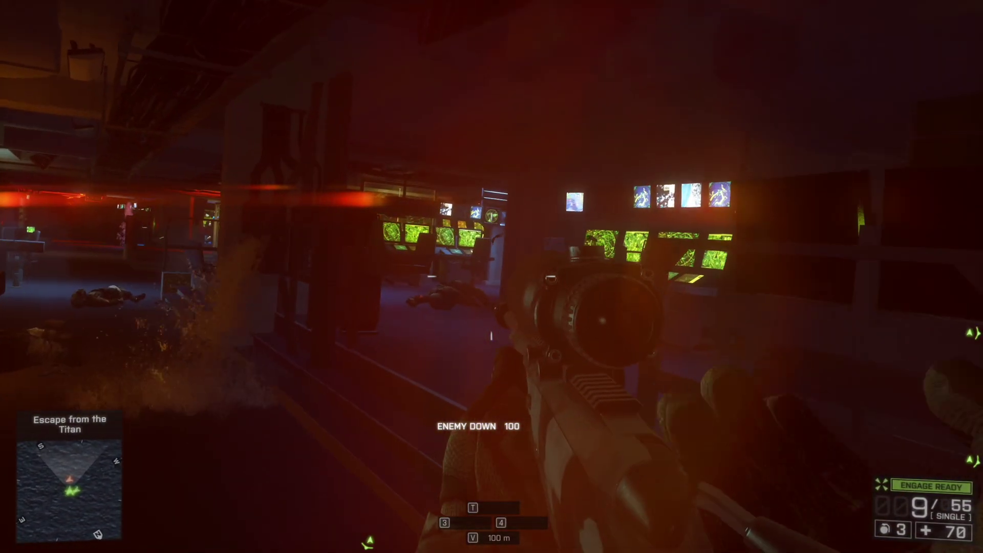
pyautogui.press('w')
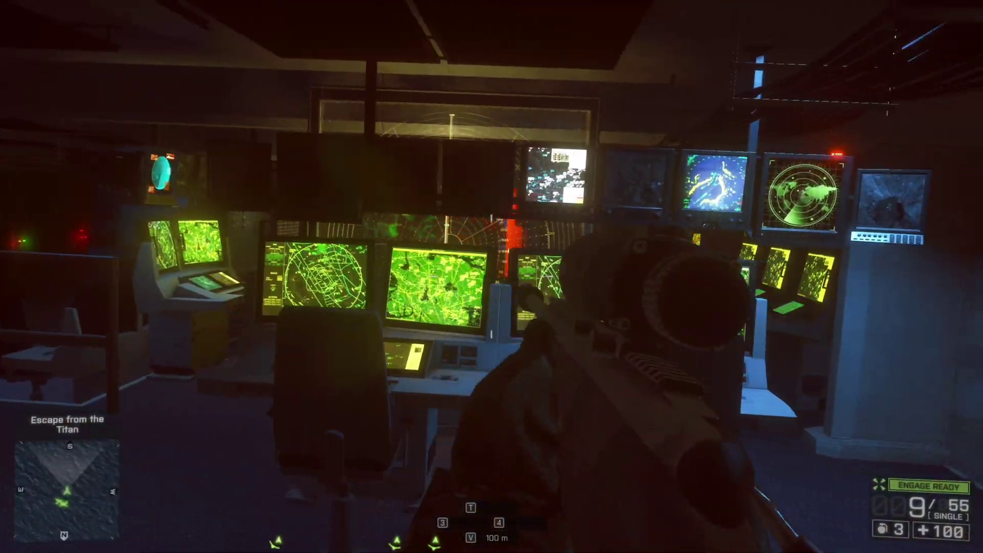
# Step: Scope and shoot into the red-lit corridor, switch to the automatic rifle, then Alt+Tab to the OBS desktop
pyautogui.click(491, 277)
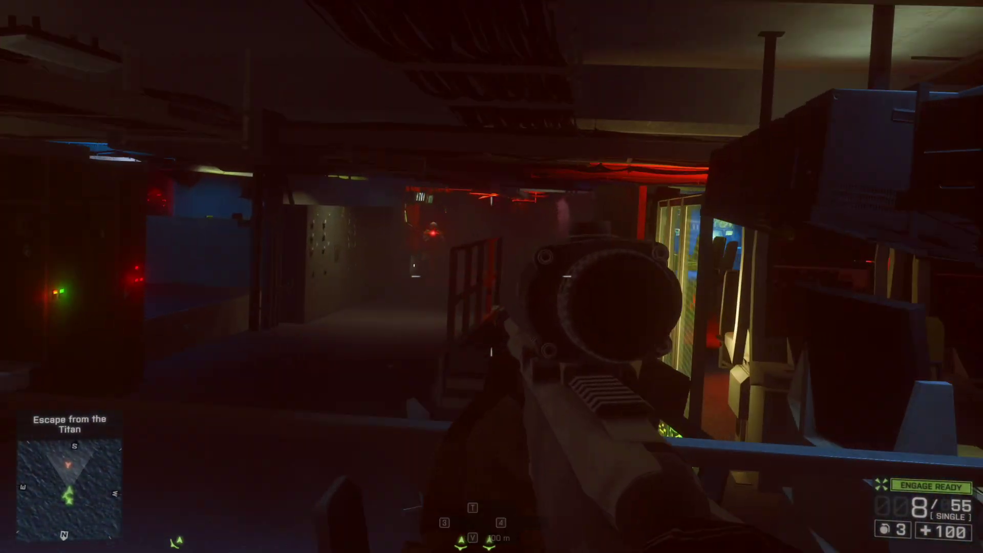
pyautogui.rightClick(491, 276)
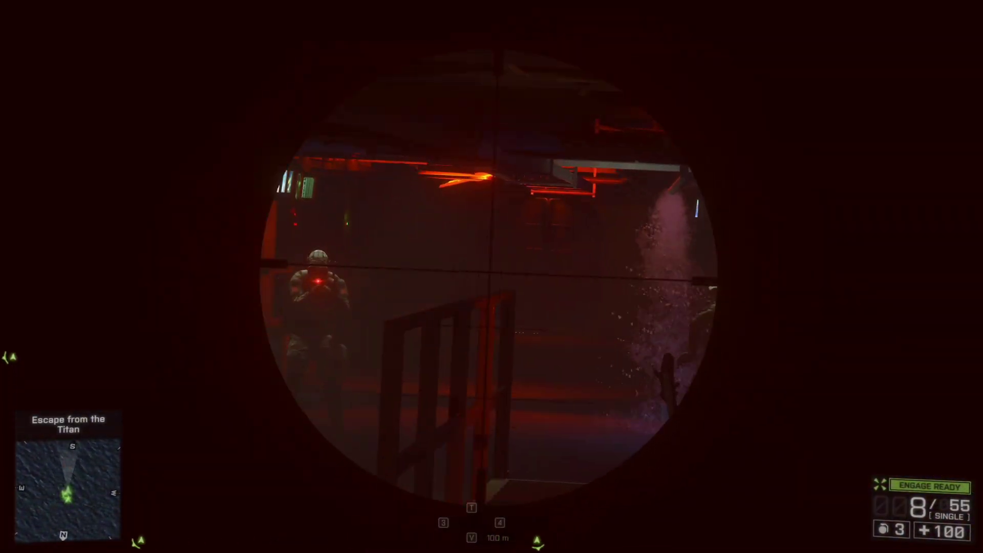
pyautogui.click(491, 277)
pyautogui.rightClick(491, 277)
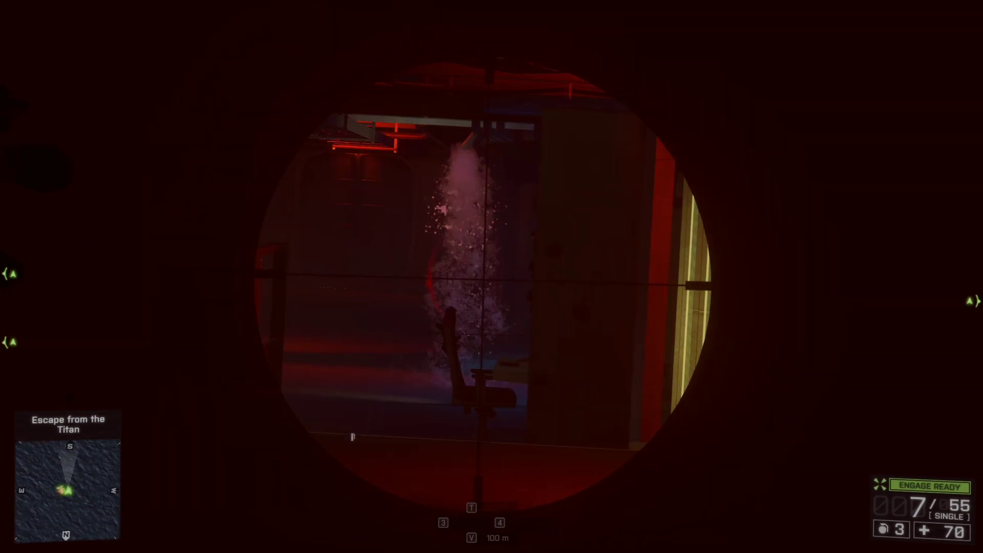
pyautogui.press('2')
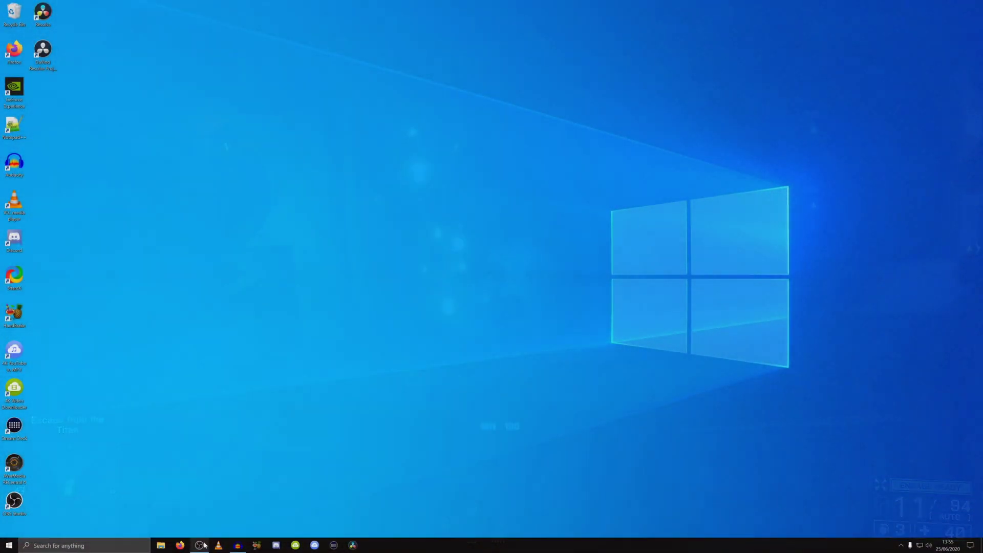
pyautogui.hotkey('alt', 'Tab')
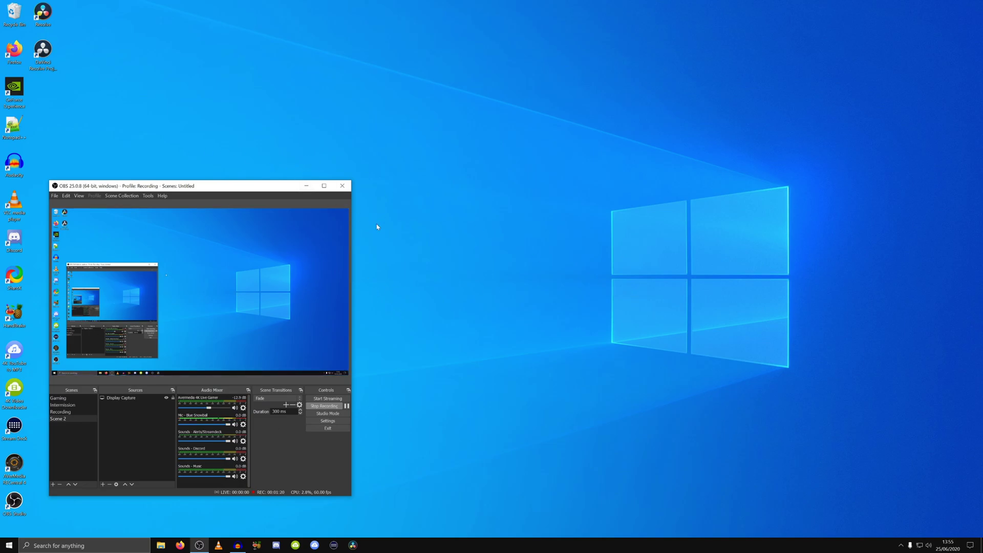
# Step: Open OBS Settings, move and enlarge the window, and keep the Dark (Default) theme
pyautogui.click(328, 422)
pyautogui.moveTo(165, 241); pyautogui.dragTo(475, 45)
pyautogui.moveTo(489, 241); pyautogui.dragTo(486, 349)
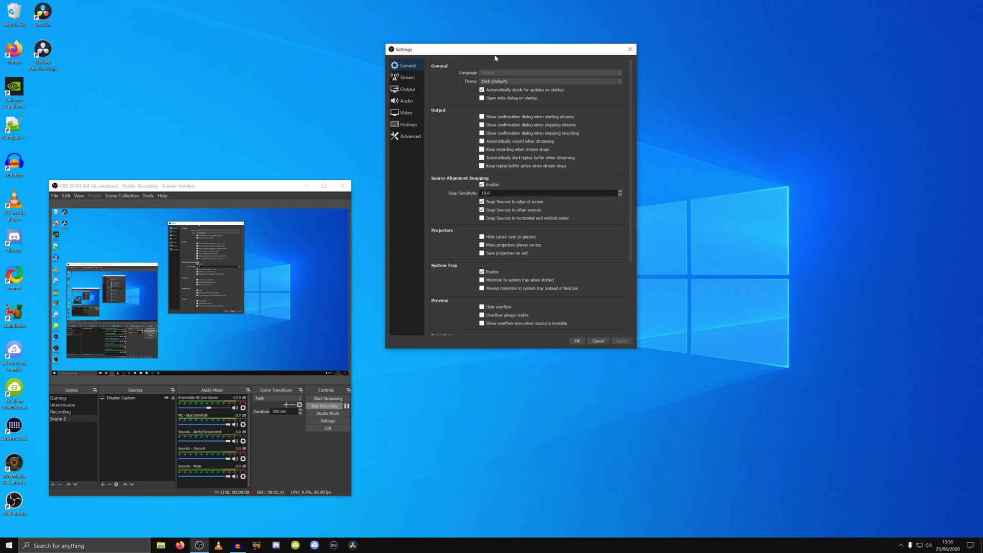
pyautogui.click(587, 82)
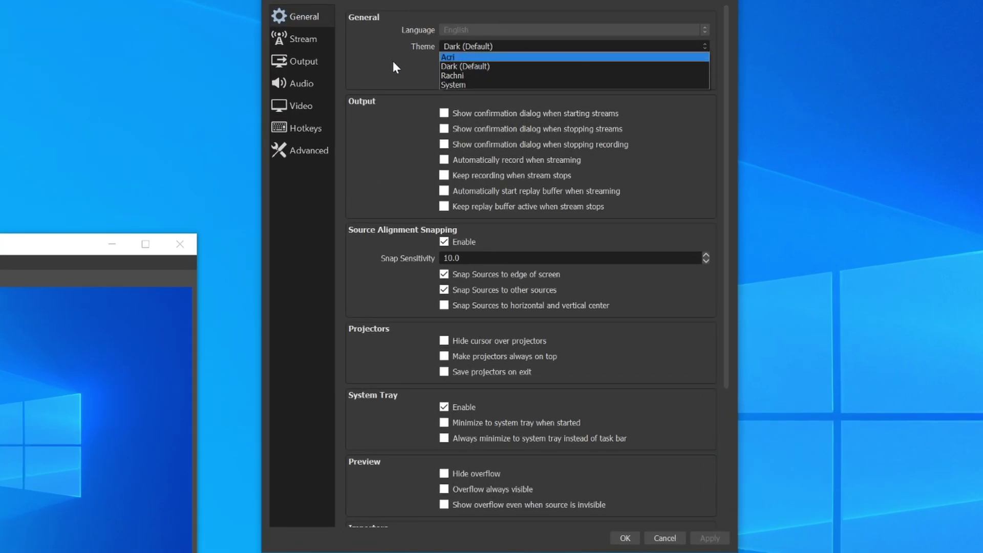
pyautogui.click(393, 62)
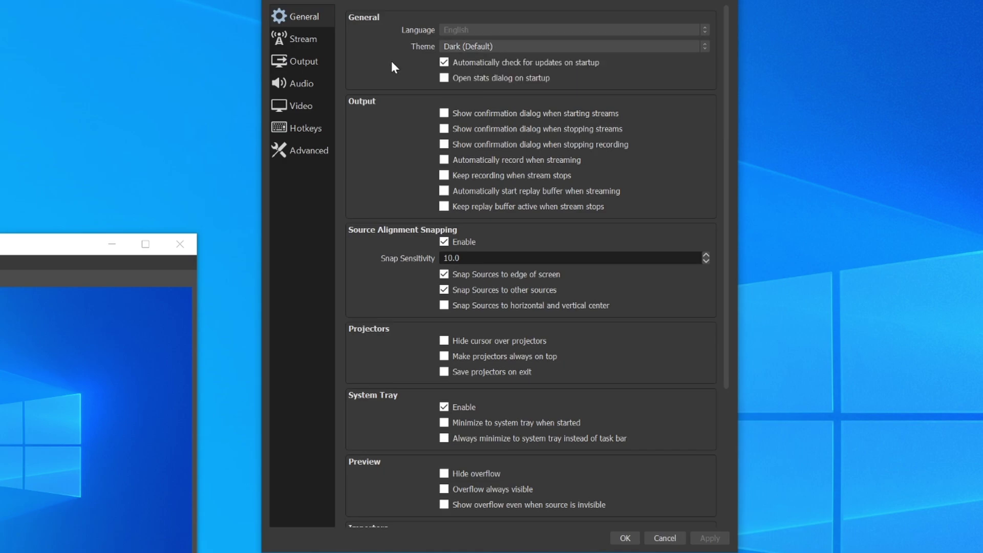
# Step: Show the Output Recording tab: NVENC H.264, mp4, CQP rate control at CQ Level 16, Max Quality
pyautogui.click(315, 37)
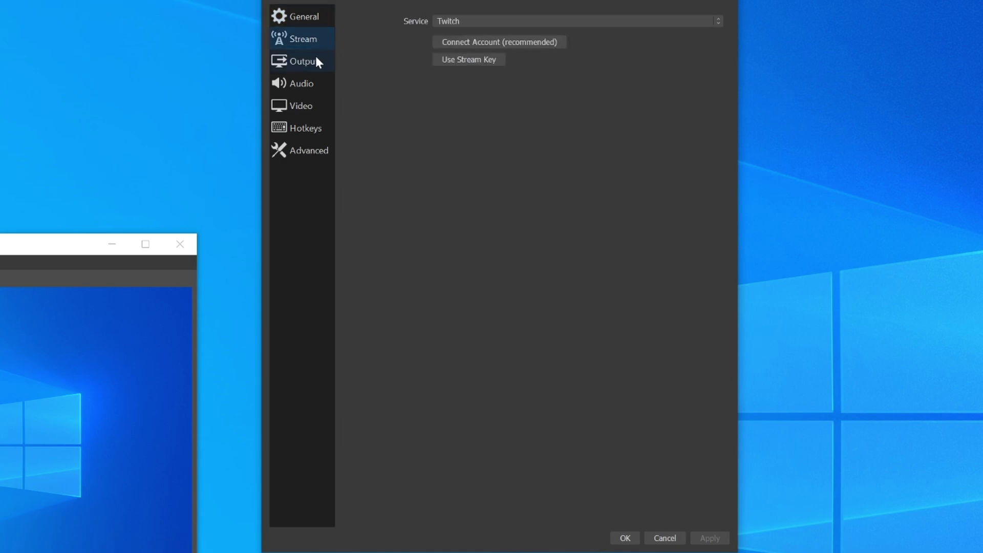
pyautogui.click(317, 62)
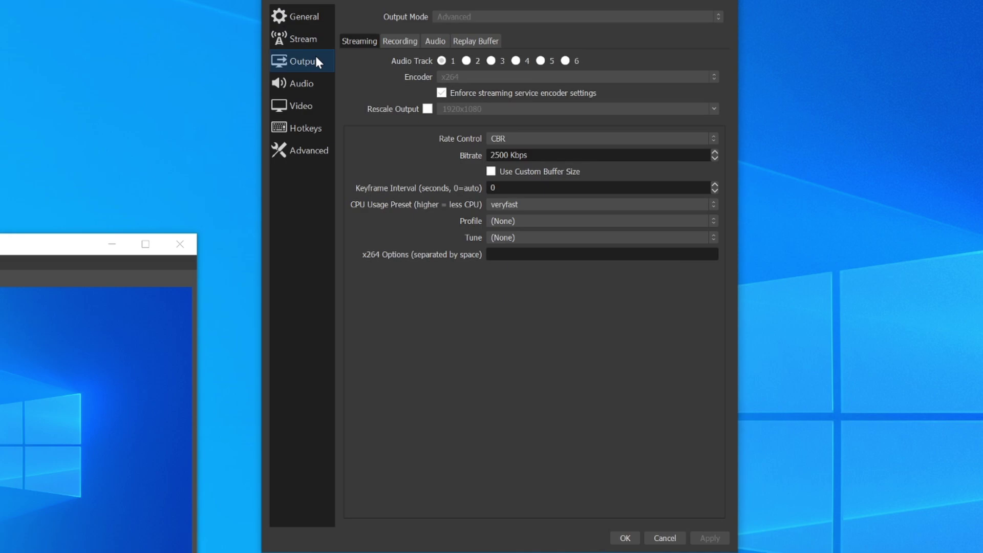
pyautogui.click(394, 44)
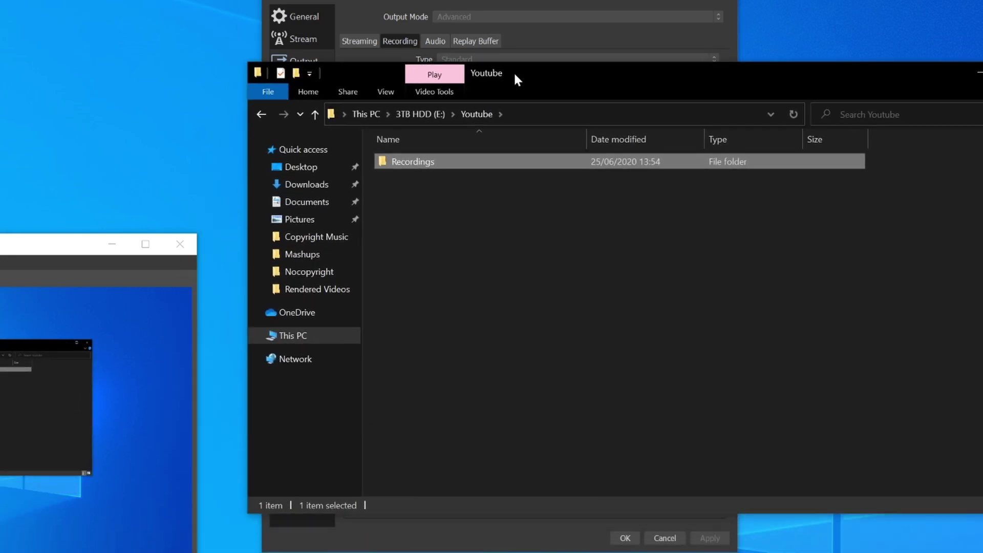
pyautogui.moveTo(514, 72); pyautogui.dragTo(512, 16)
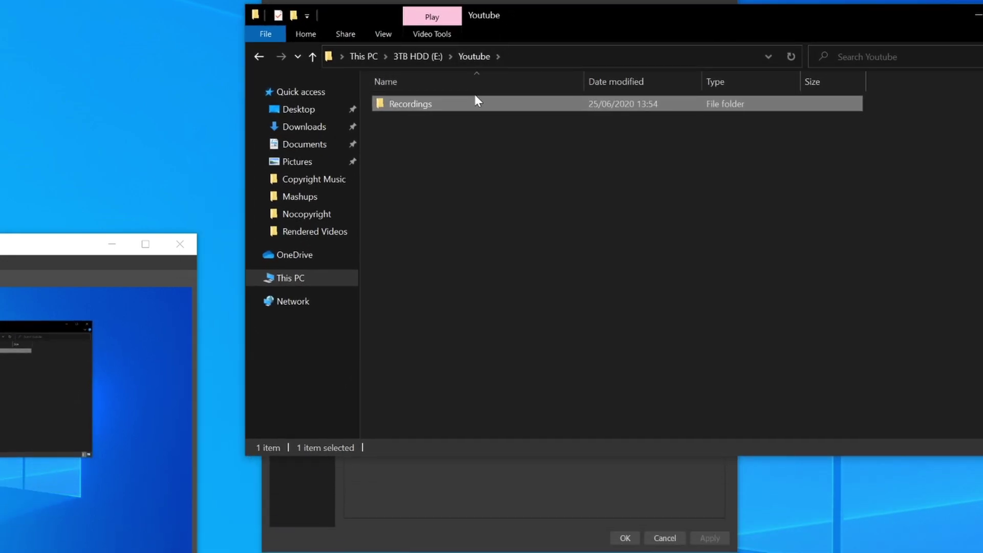
pyautogui.doubleClick(462, 104)
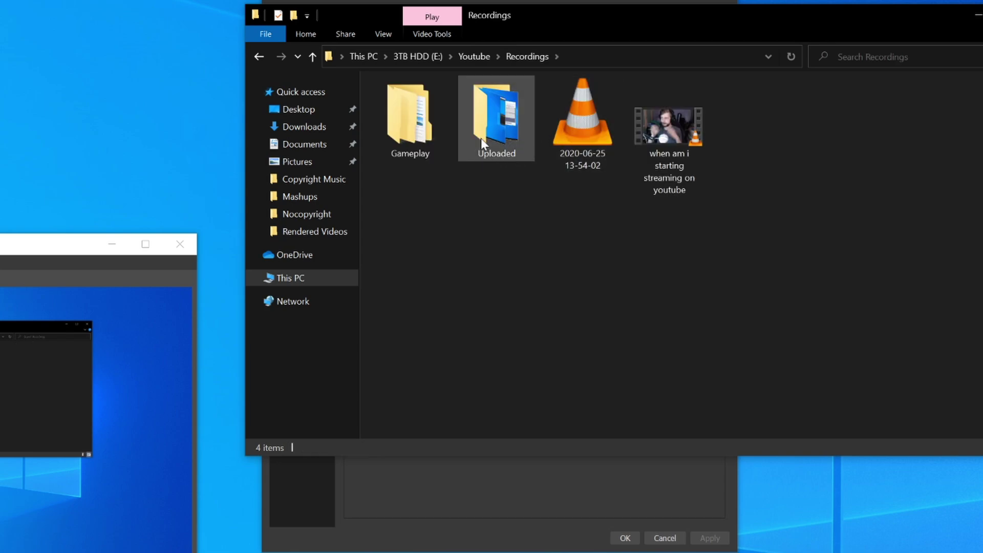
pyautogui.doubleClick(441, 124)
pyautogui.doubleClick(440, 103)
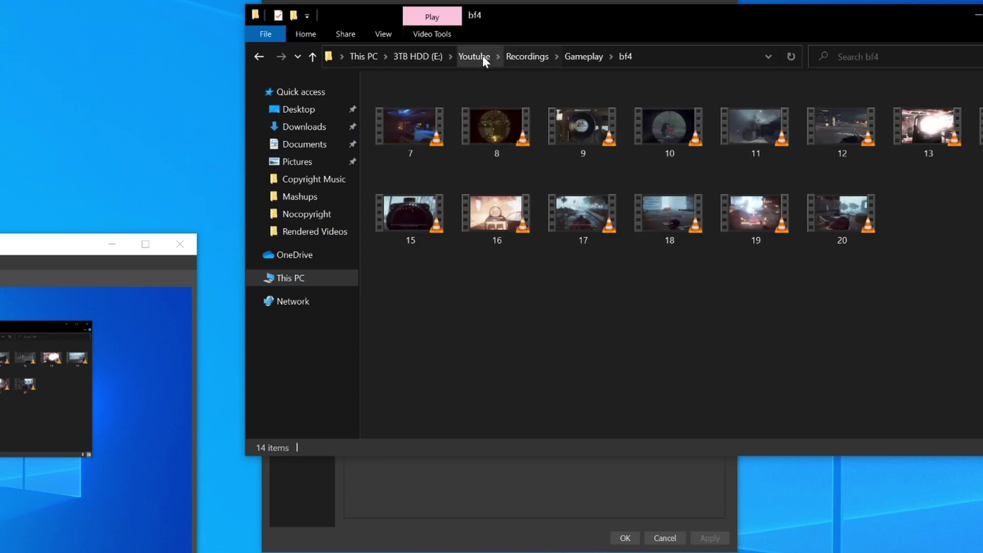
pyautogui.click(481, 56)
pyautogui.doubleClick(439, 103)
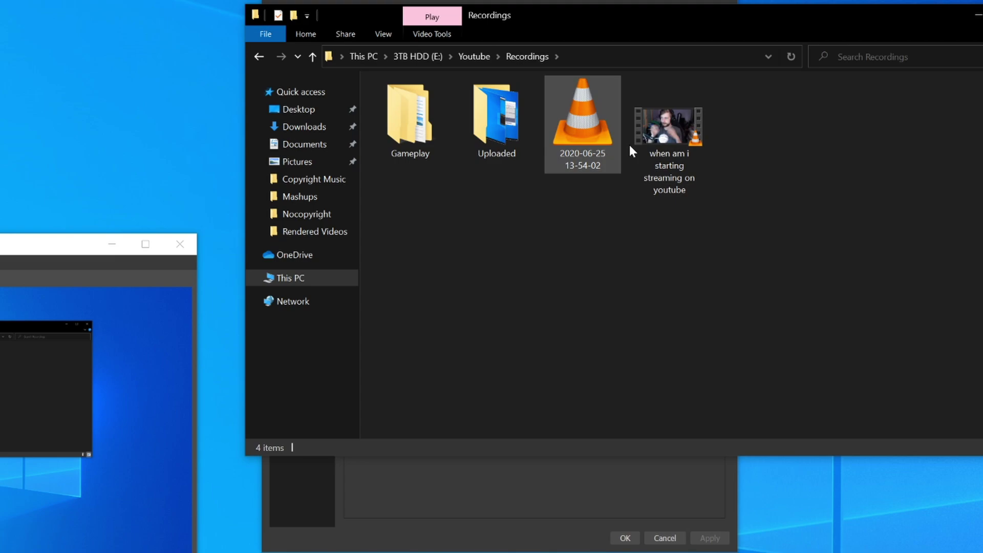
pyautogui.moveTo(715, 238); pyautogui.dragTo(564, 194)
pyautogui.click(596, 130)
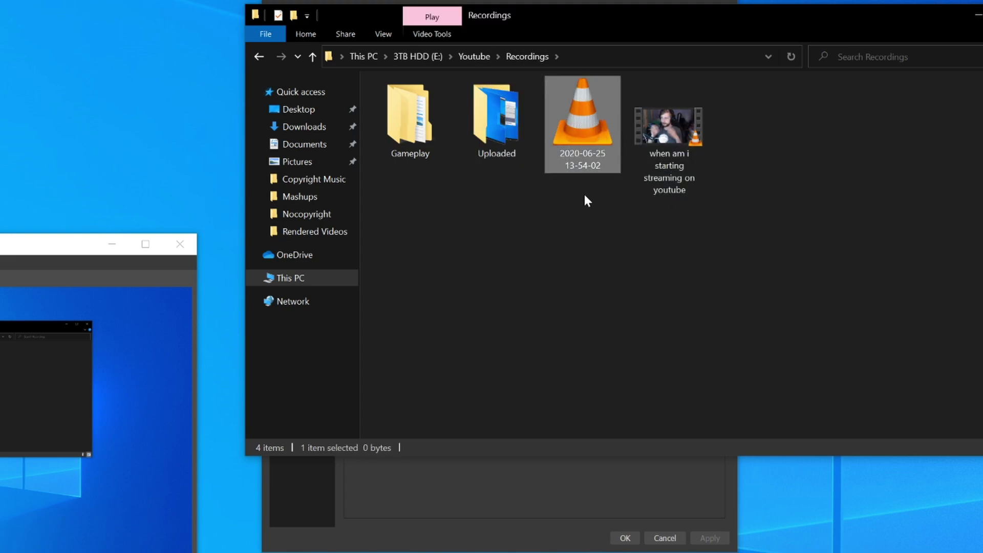
pyautogui.hotkey('alt', 'F4')
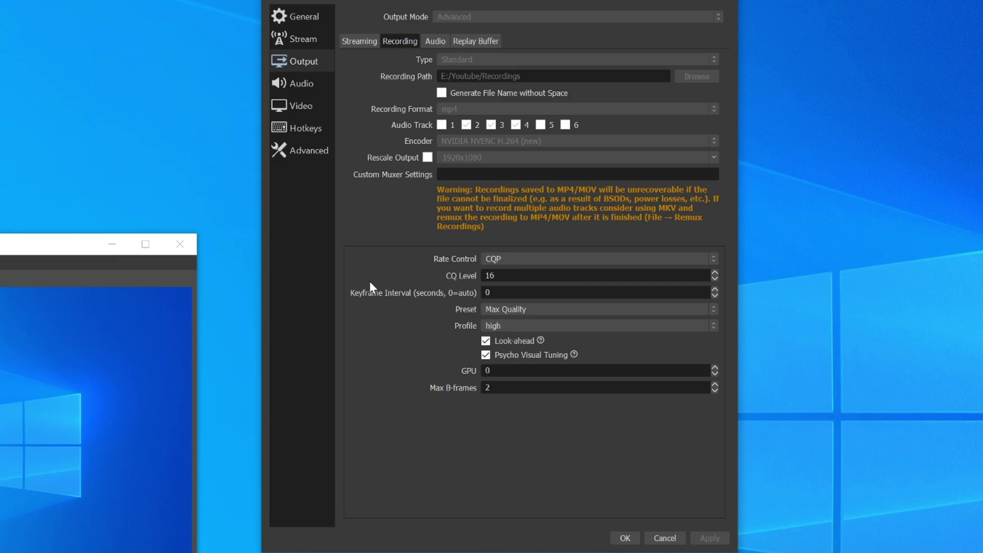
pyautogui.click(494, 310)
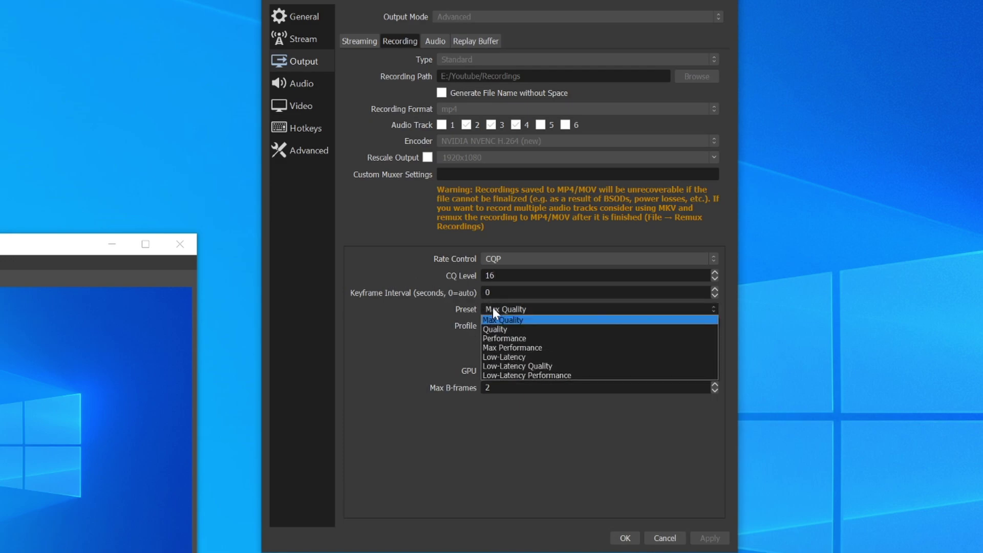
pyautogui.click(440, 307)
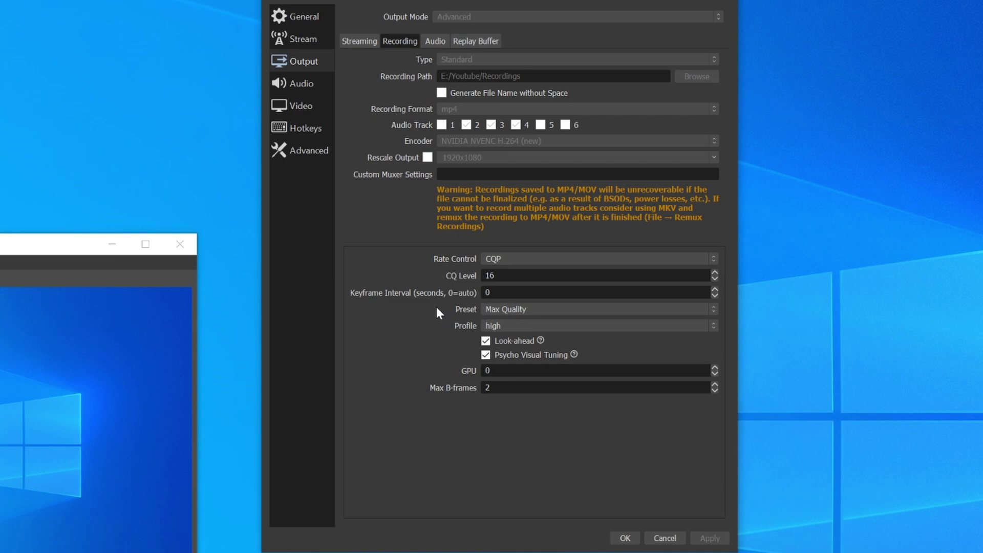
pyautogui.click(509, 321)
pyautogui.click(508, 321)
# Step: Switch to the Audio page showing CABLE Input desktop audio and the Blue Snowball microphone
pyautogui.moveTo(539, 342)
pyautogui.moveTo(574, 353)
pyautogui.click(299, 81)
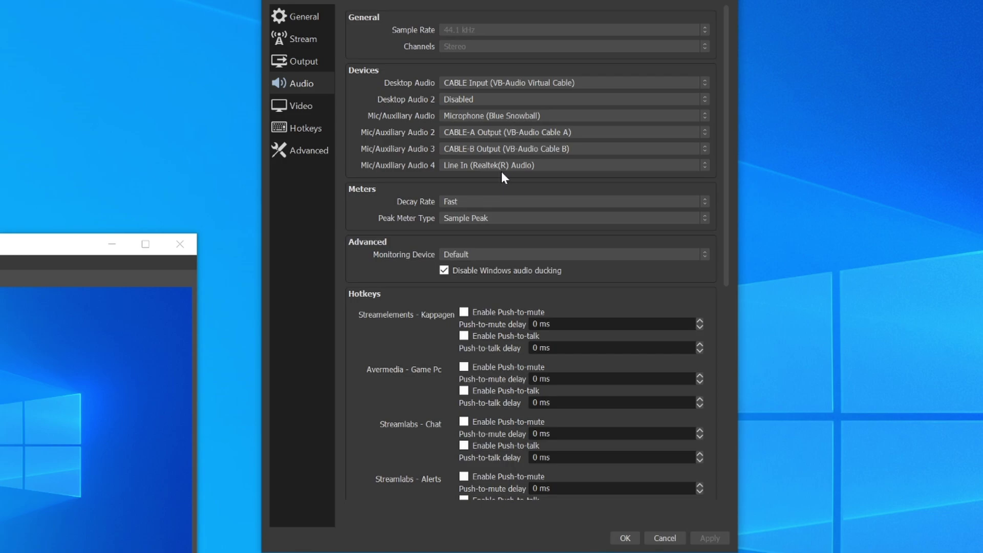
# Step: Switch to the Video page: 2560x1440 base and output resolution, Bicubic filter, 60 FPS
pyautogui.click(299, 107)
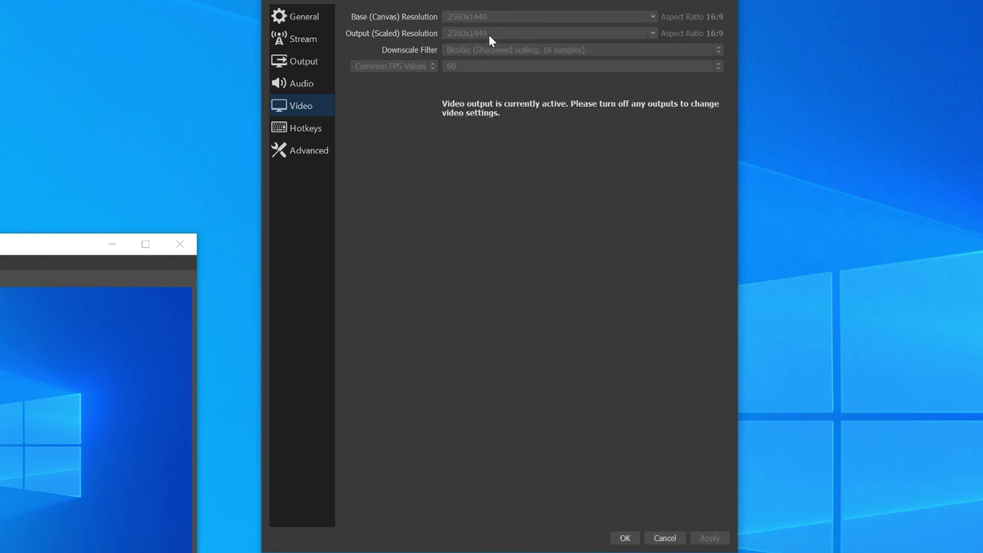
# Step: Go to the Advanced page via Hotkeys and confirm Process Priority stays at Normal
pyautogui.click(304, 131)
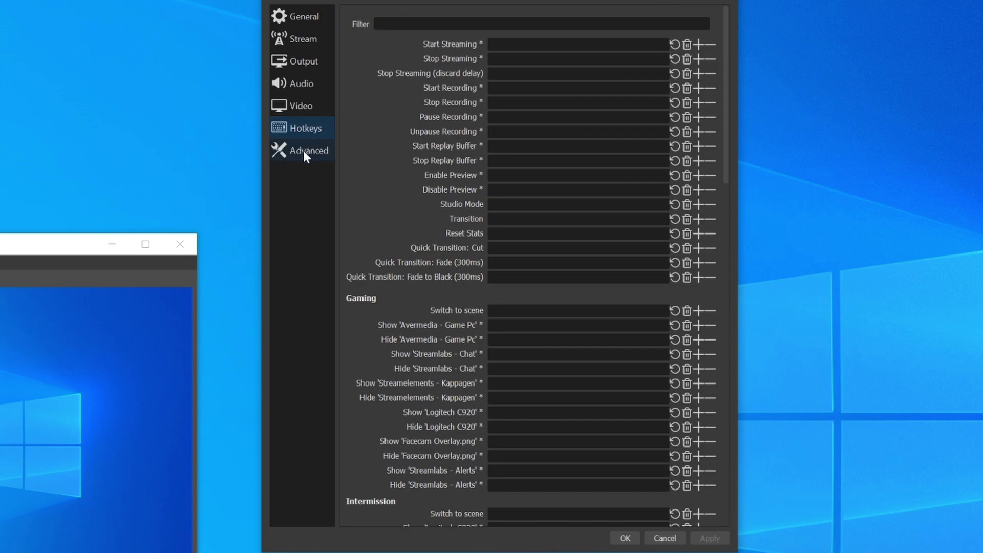
pyautogui.click(304, 152)
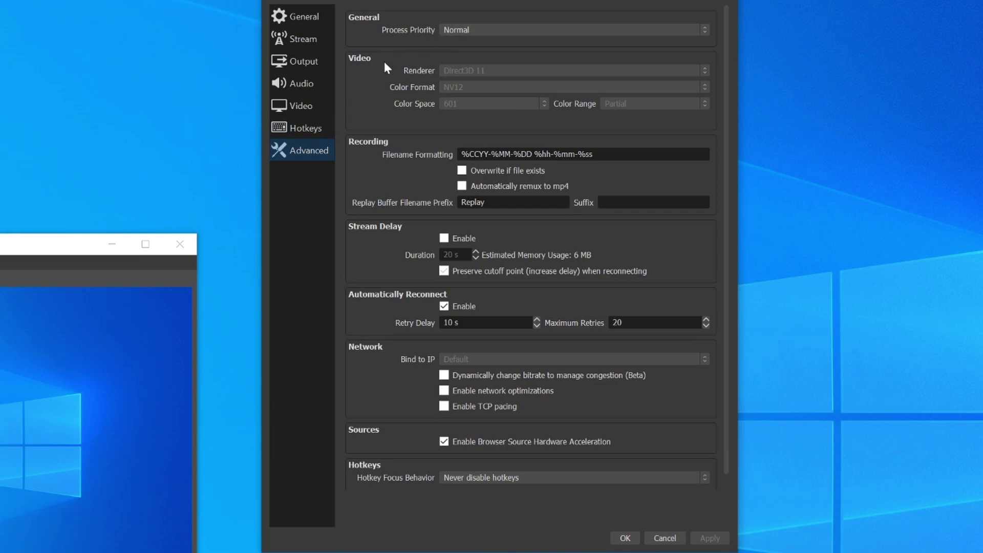
pyautogui.click(471, 27)
pyautogui.click(469, 26)
pyautogui.scroll(-1, 353, 260)
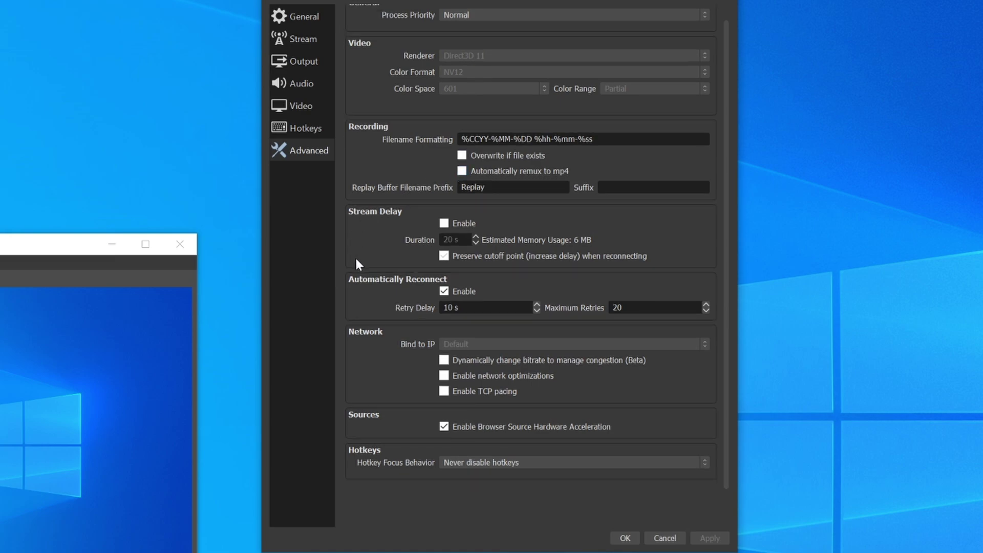
pyautogui.scroll(1, 355, 258)
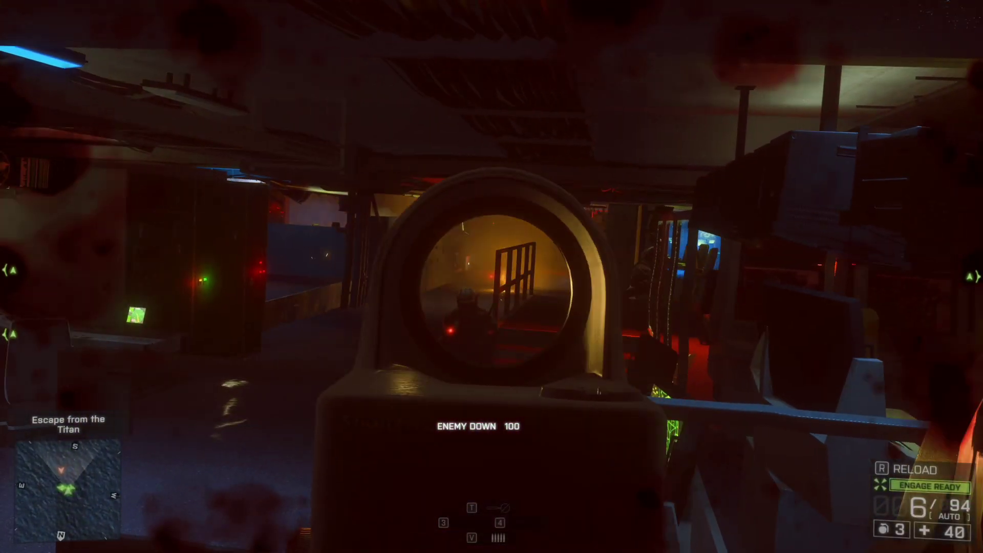
# Step: Headshot the first enemy, reload, down another through the sight, and set single-shot fire
pyautogui.click(491, 276)
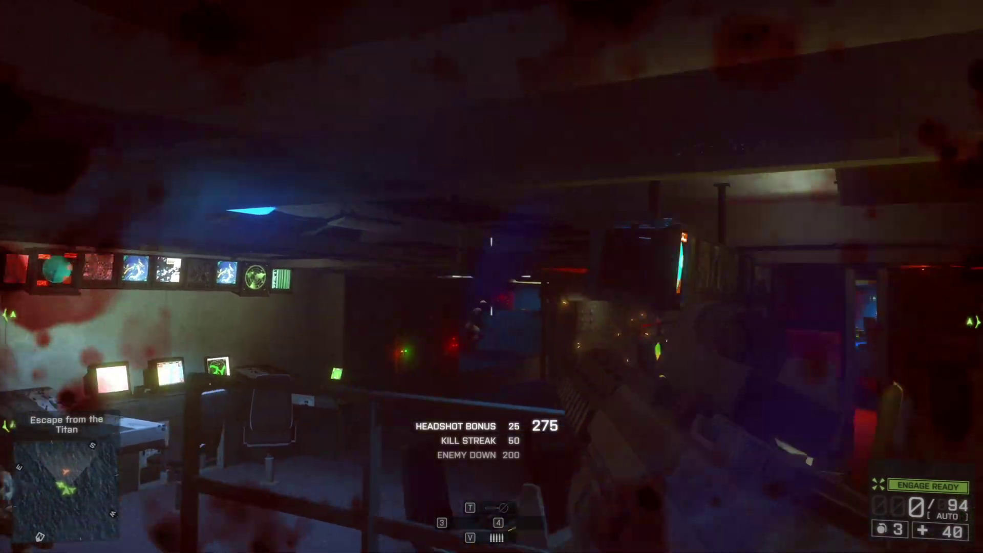
pyautogui.press('r')
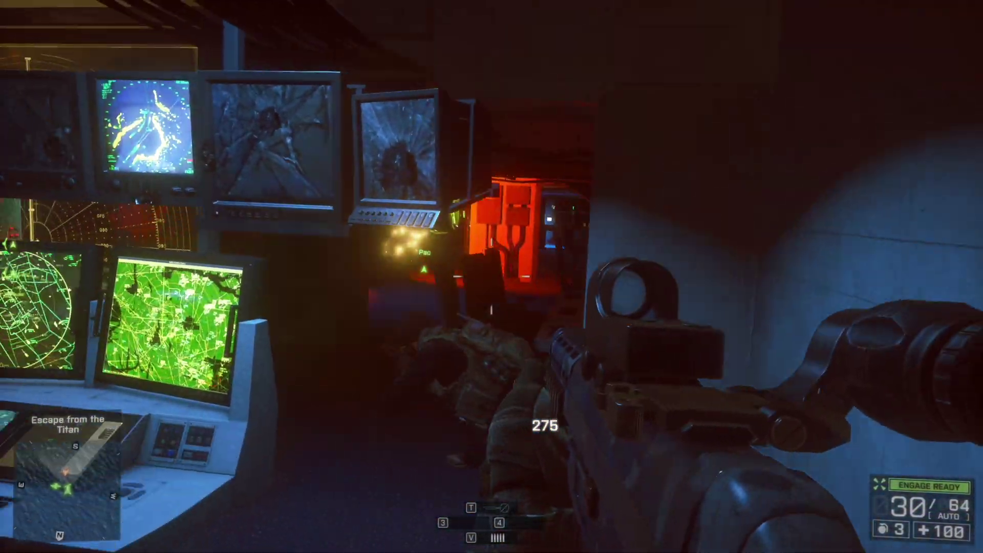
pyautogui.rightClick(491, 277)
pyautogui.click(491, 276)
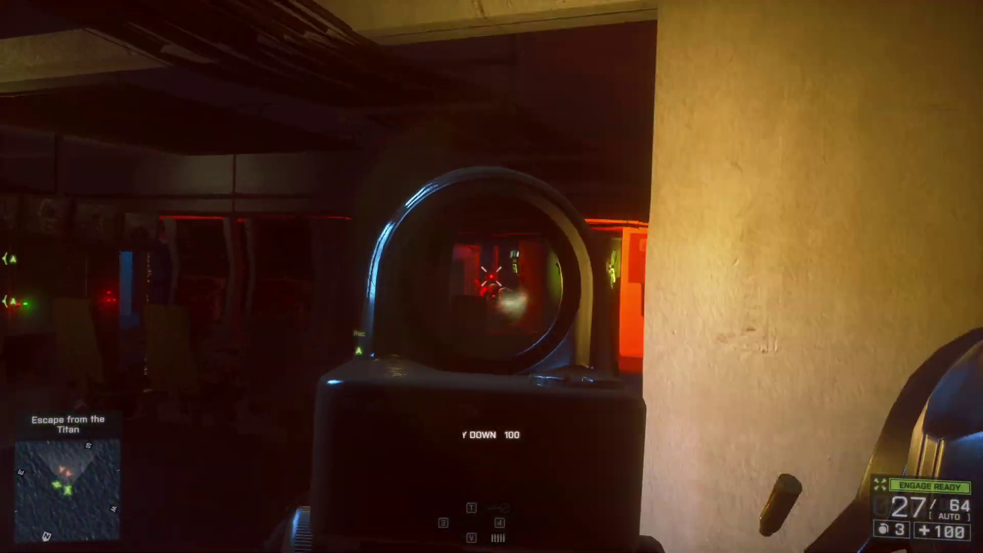
pyautogui.click(492, 276)
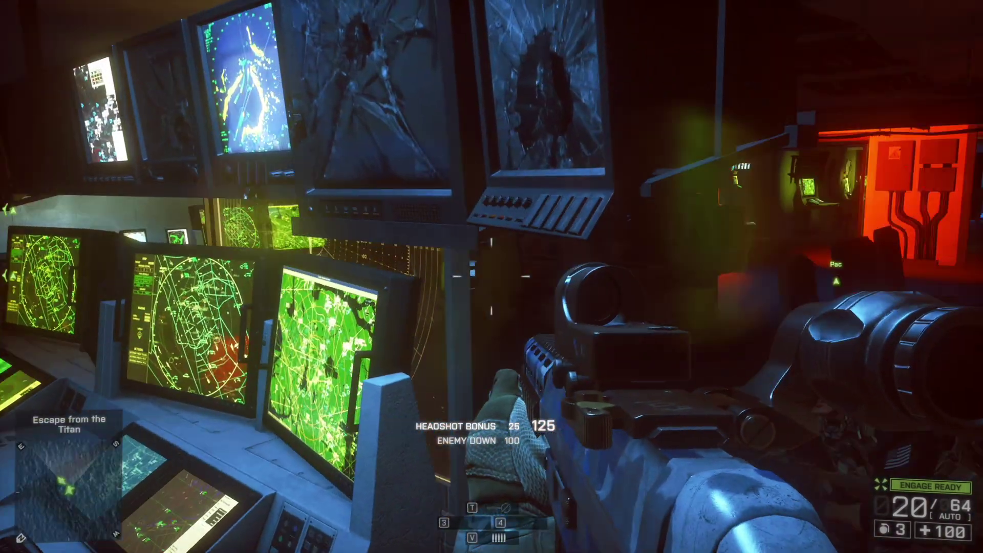
pyautogui.rightClick(491, 276)
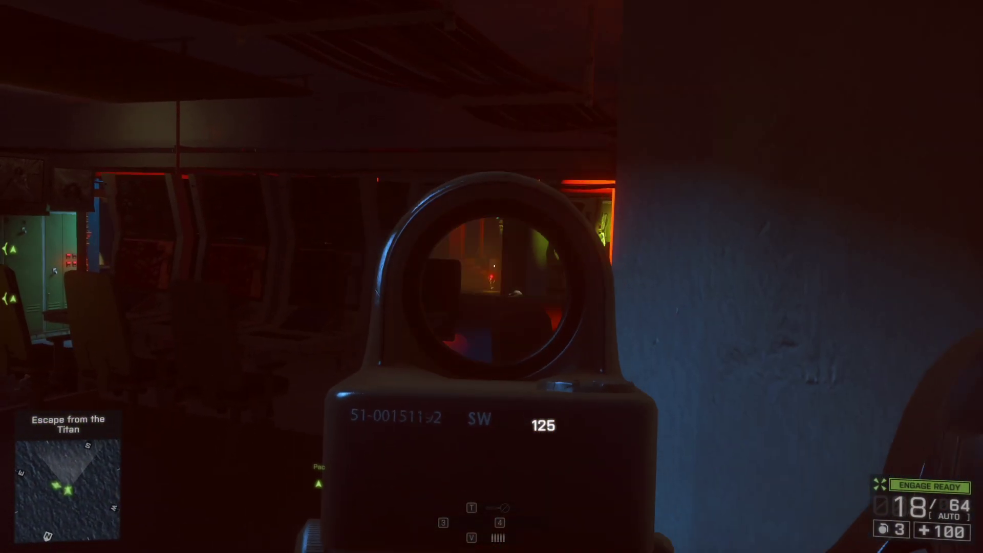
pyautogui.press('v')
pyautogui.rightClick(491, 276)
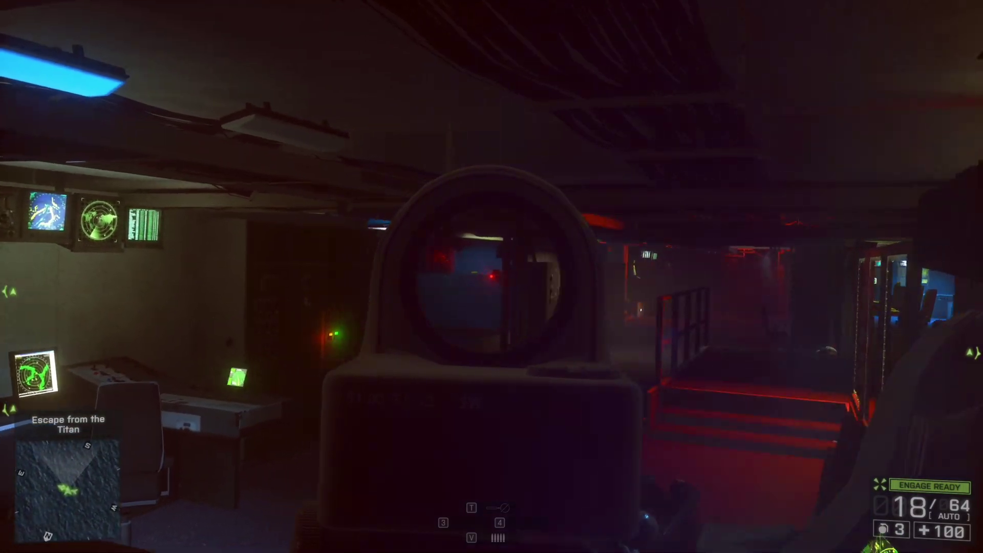
# Step: Advance through the red-dot sight firing at the enemies ahead, then reload the emptied rifle
pyautogui.press('r')
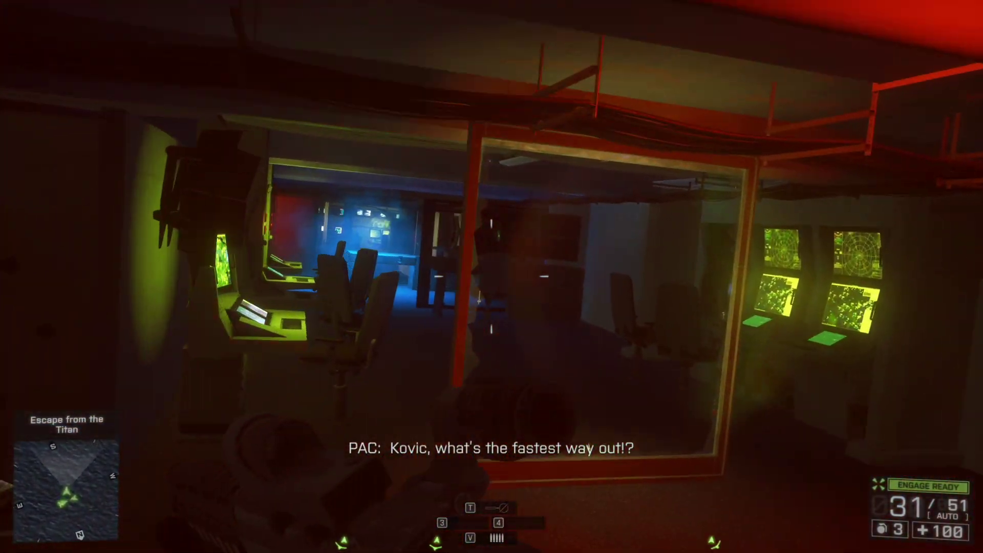
pyautogui.click(492, 276)
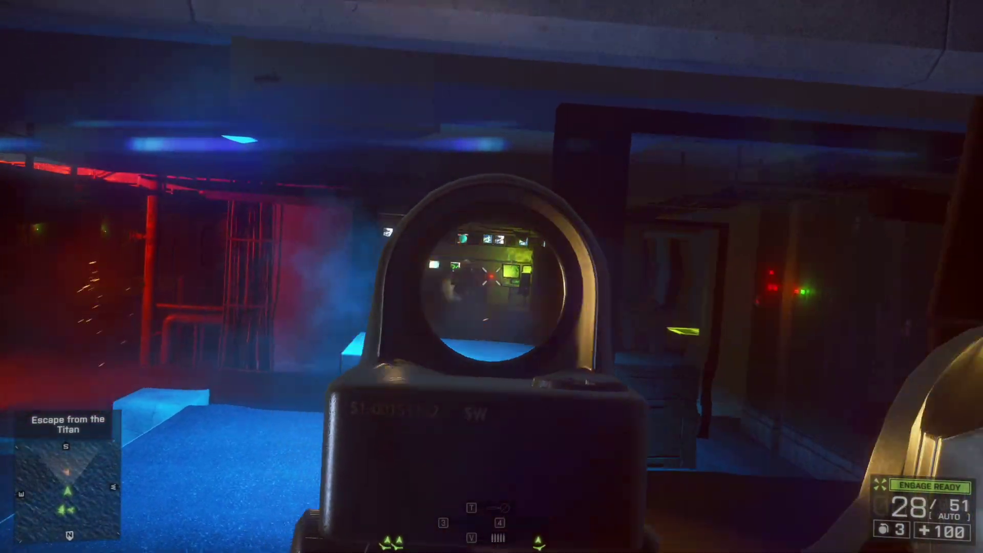
pyautogui.click(491, 277)
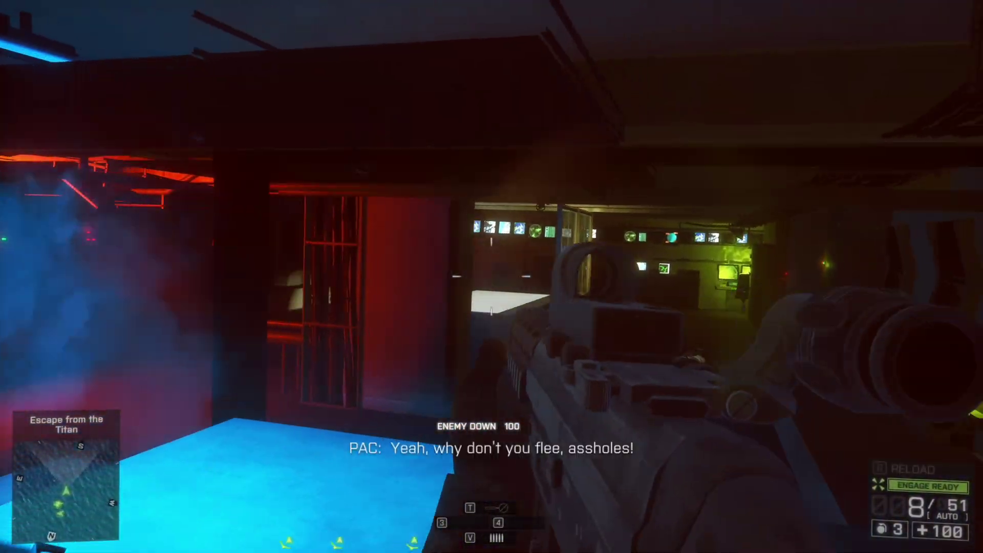
pyautogui.rightClick(491, 276)
pyautogui.click(492, 277)
pyautogui.rightClick(491, 277)
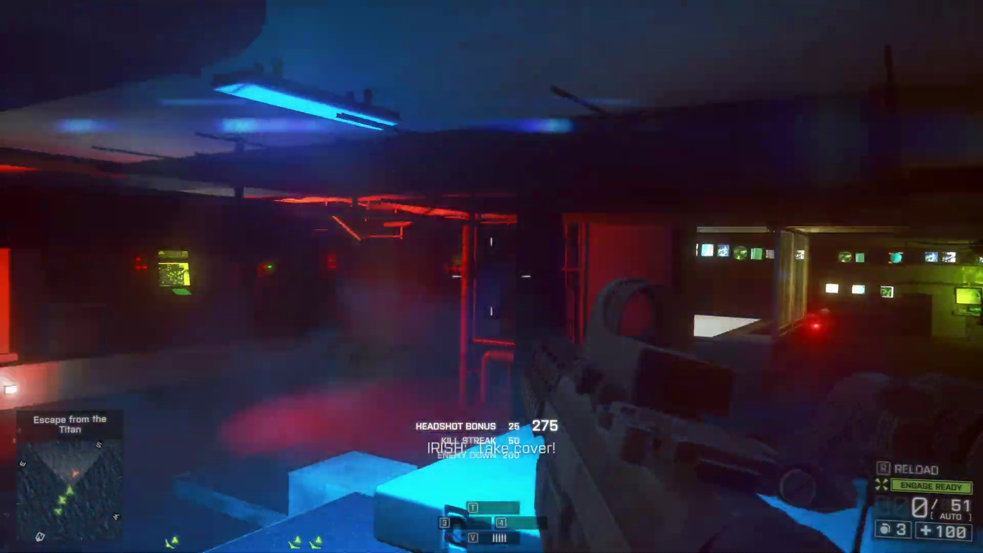
pyautogui.press('r')
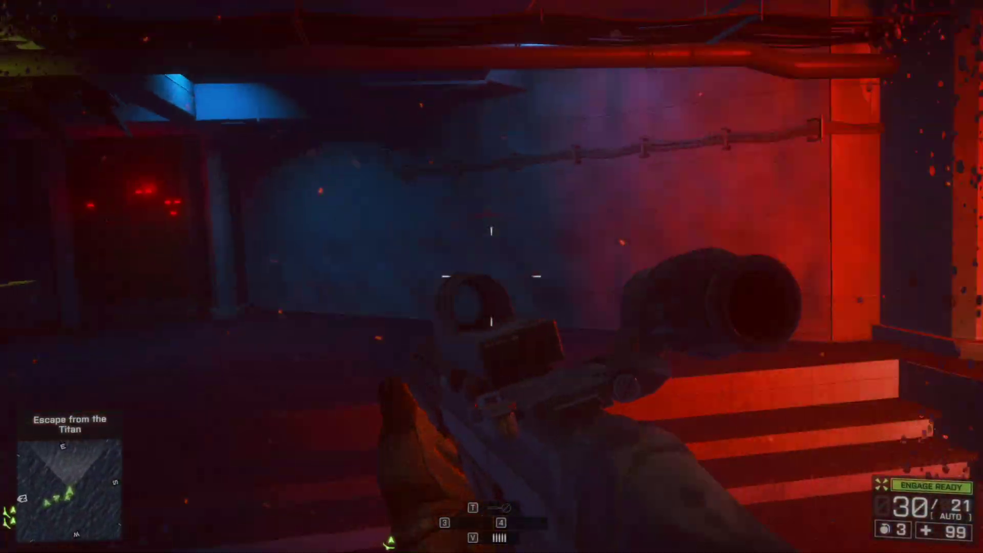
# Step: Clear the control room with full-auto fire, then swap weapons for a scoped headshot
pyautogui.click(492, 276)
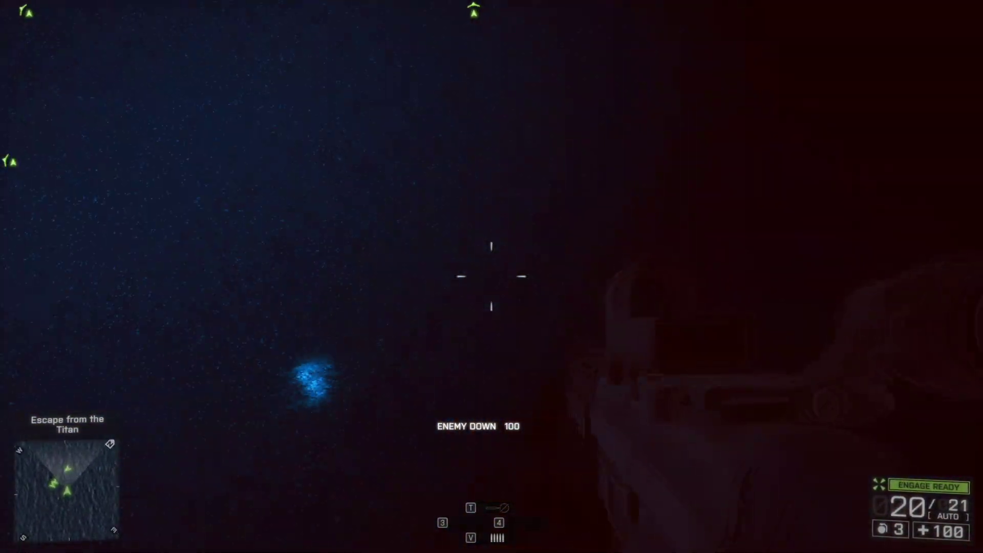
pyautogui.rightClick(492, 277)
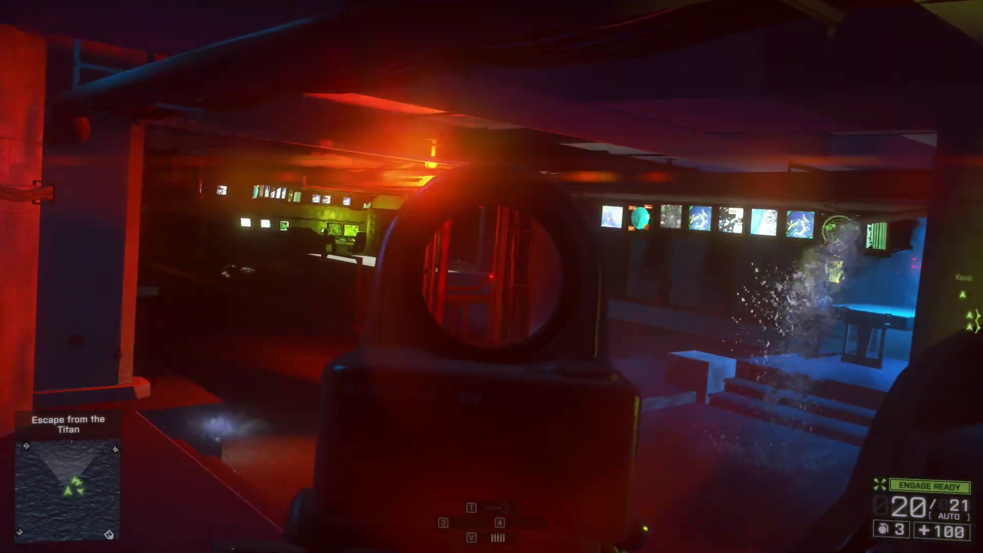
pyautogui.click(491, 277)
pyautogui.press('2')
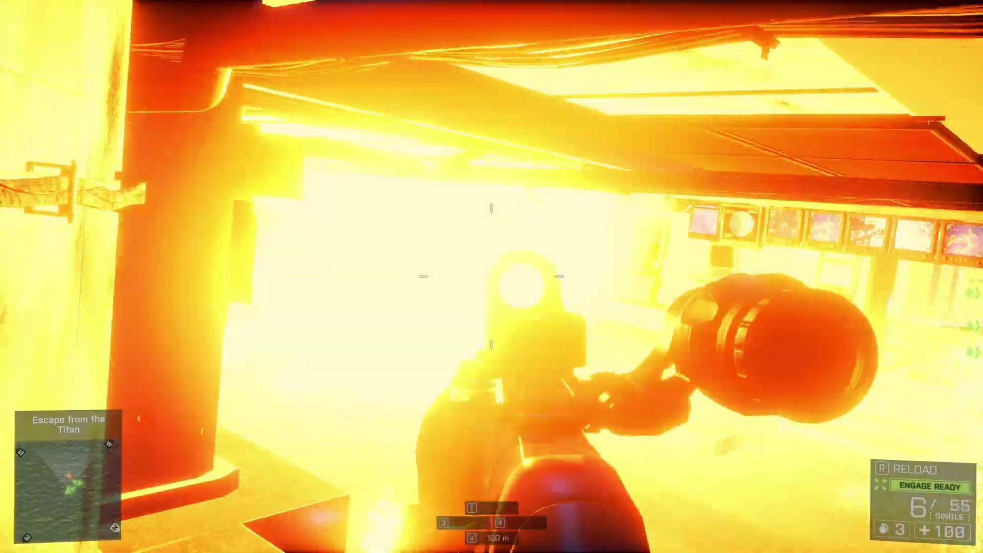
pyautogui.rightClick(492, 276)
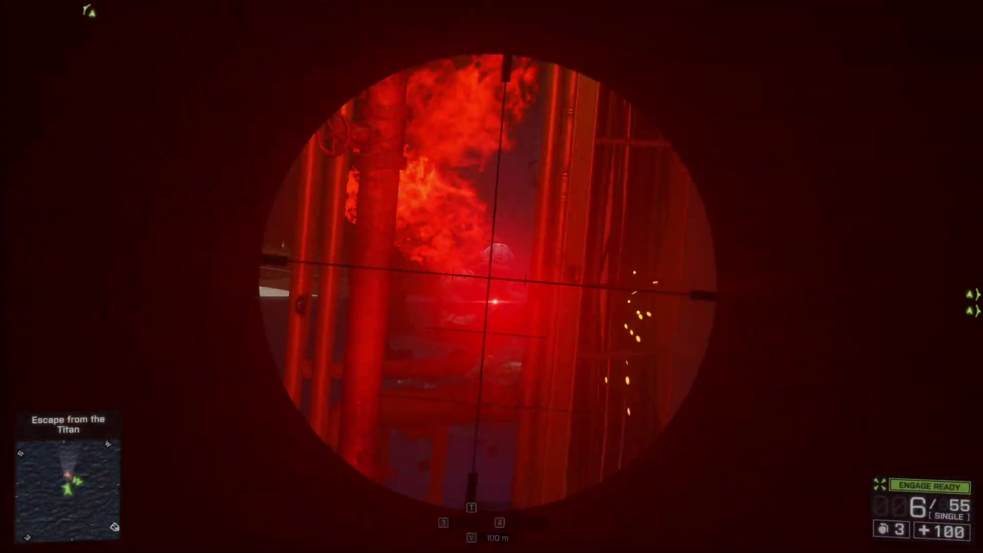
pyautogui.click(491, 276)
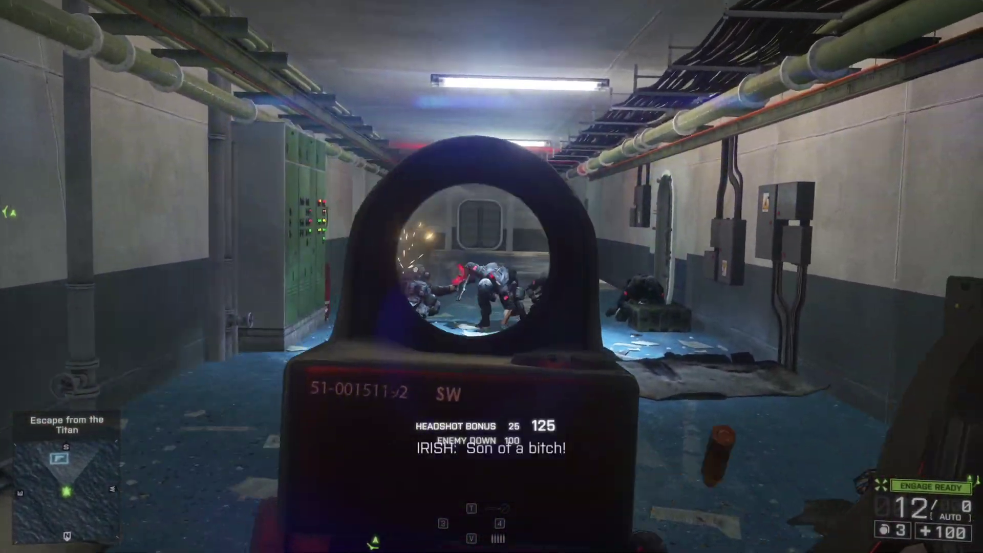
# Step: Take down the corridor squad and switch to the backup single-shot weapon
pyautogui.click(492, 276)
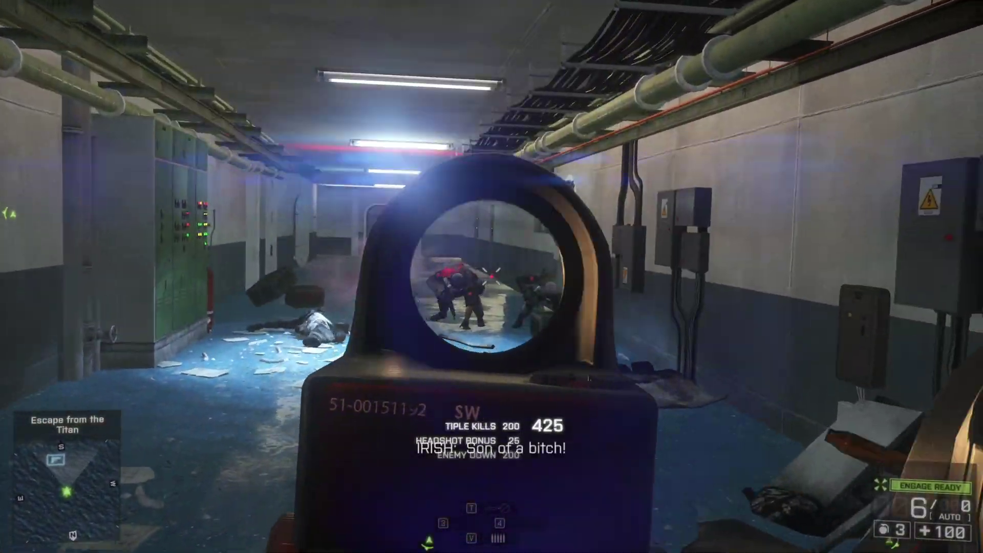
pyautogui.click(492, 277)
pyautogui.press('2')
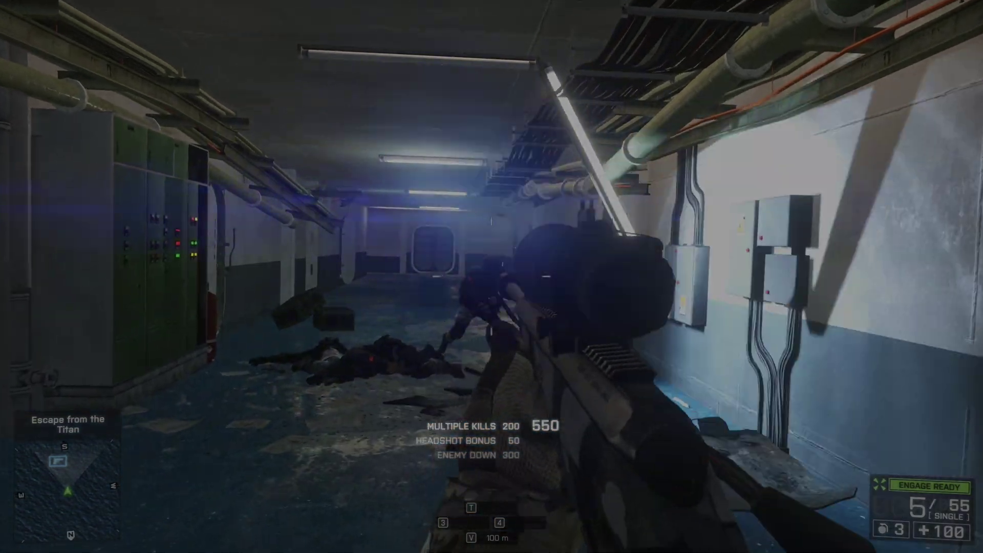